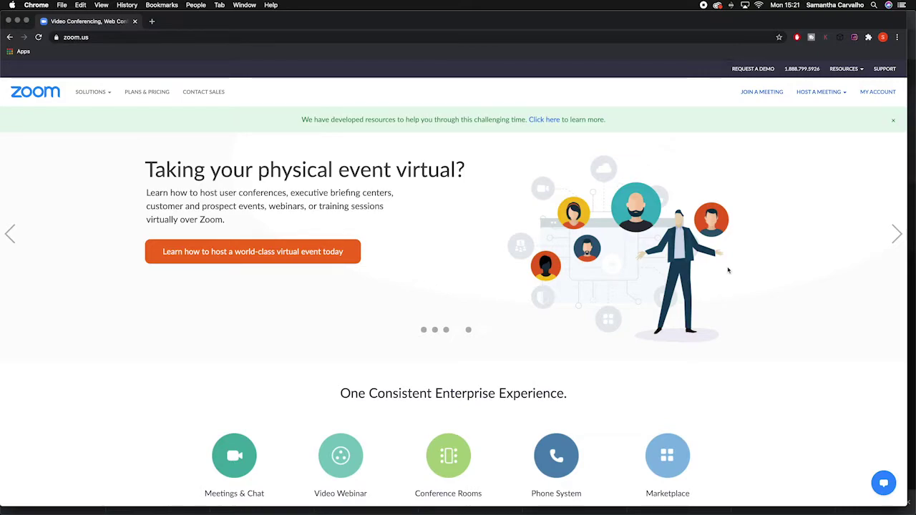
Open the form for scheduling a new meeting and review its date, time, duration, time zone and registration settings
click(871, 96)
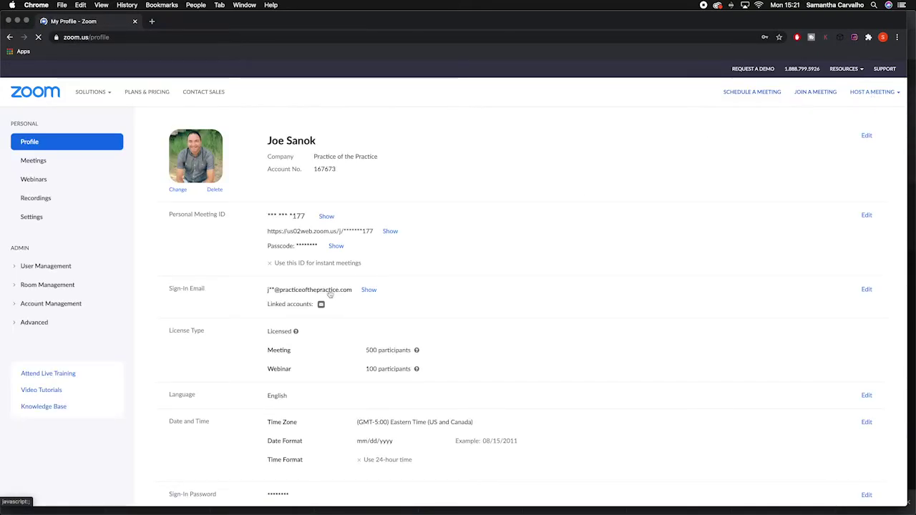
click(733, 96)
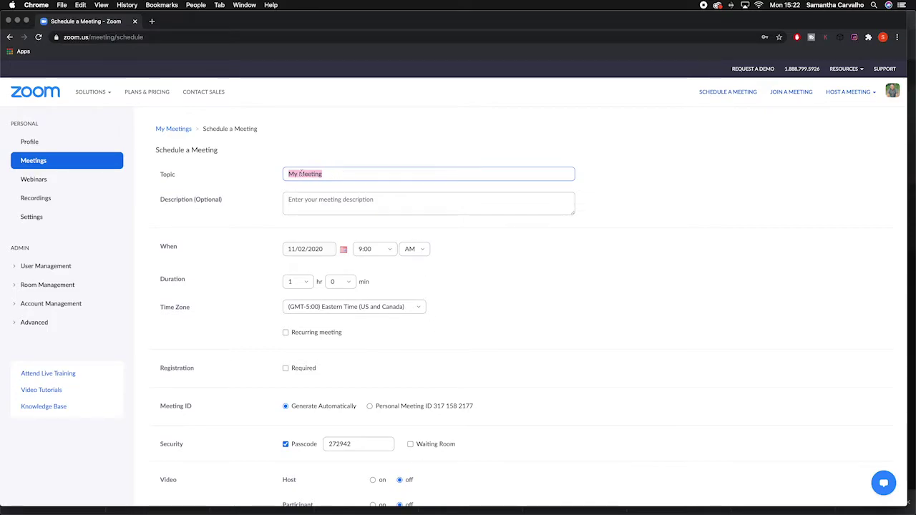
scroll(316, 199, down, 2)
click(344, 205)
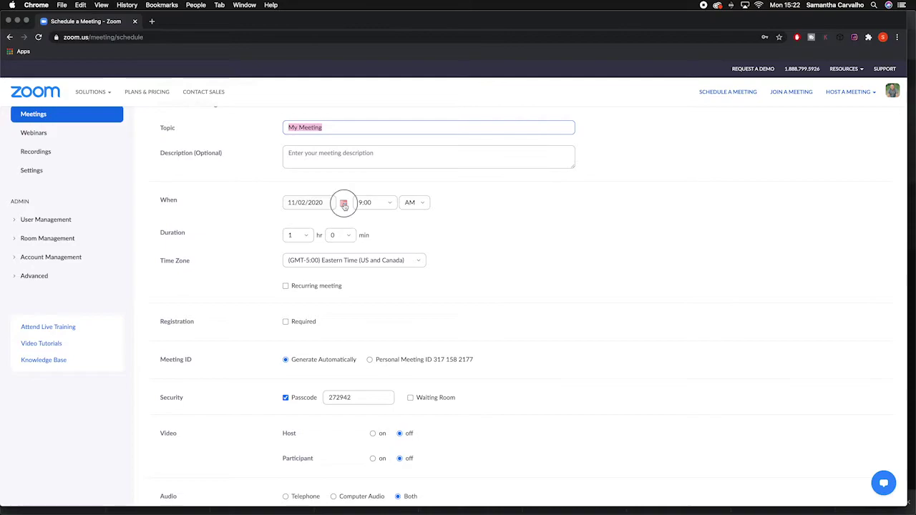
click(399, 223)
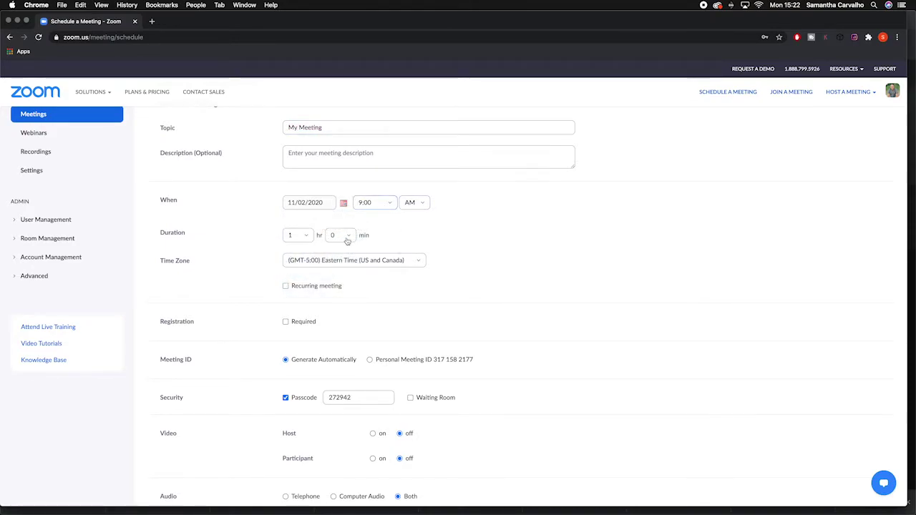
scroll(333, 243, down, 1)
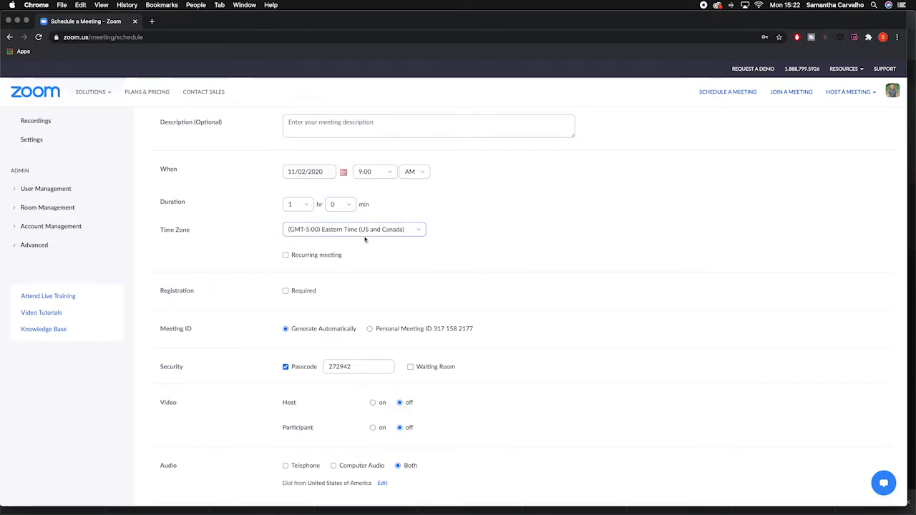
scroll(369, 239, down, 1)
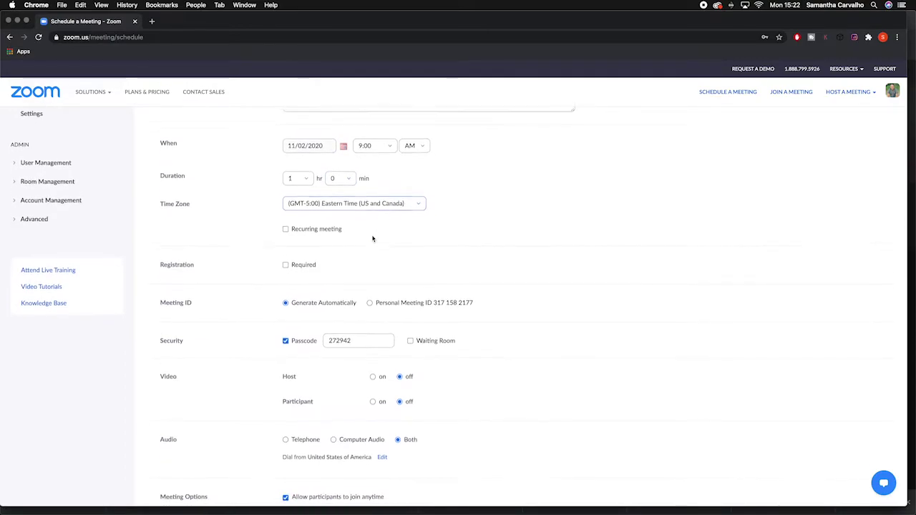
scroll(313, 226, down, 1)
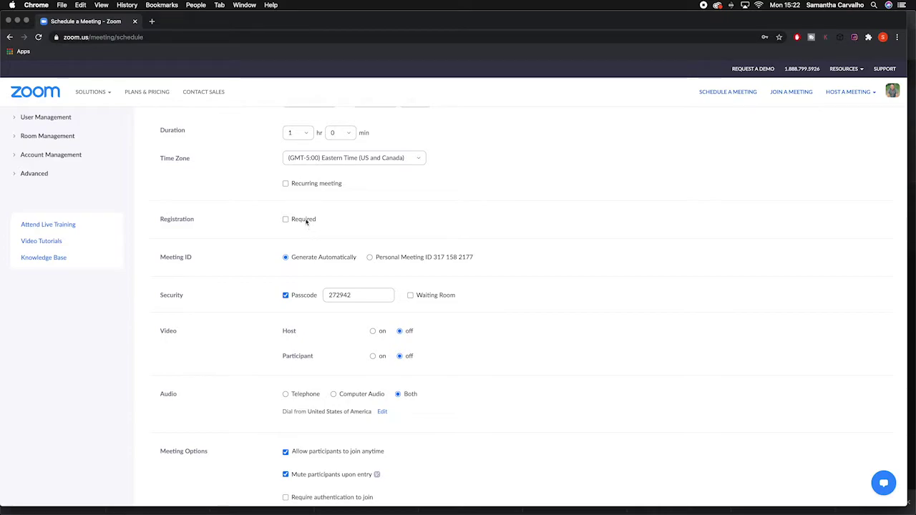
scroll(421, 220, down, 3)
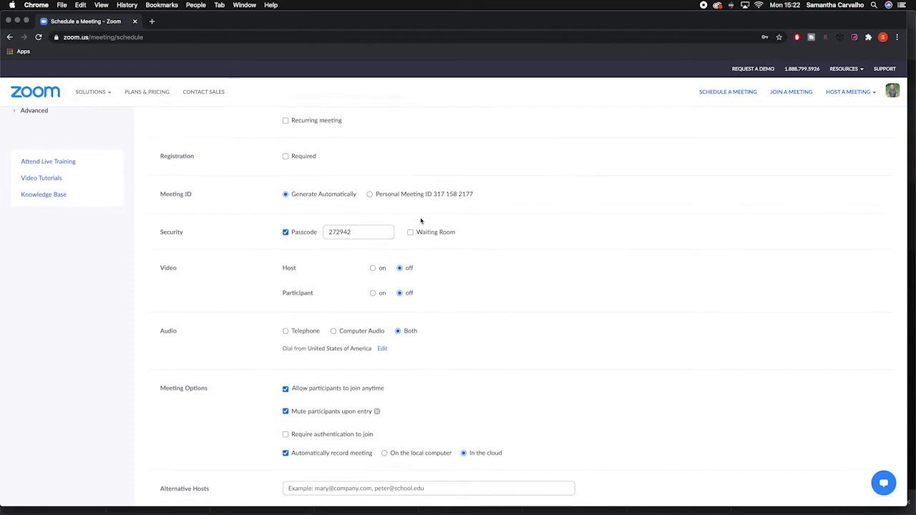
Enable the waiting room for the new meeting, turning the passcode requirement off and back on
click(286, 234)
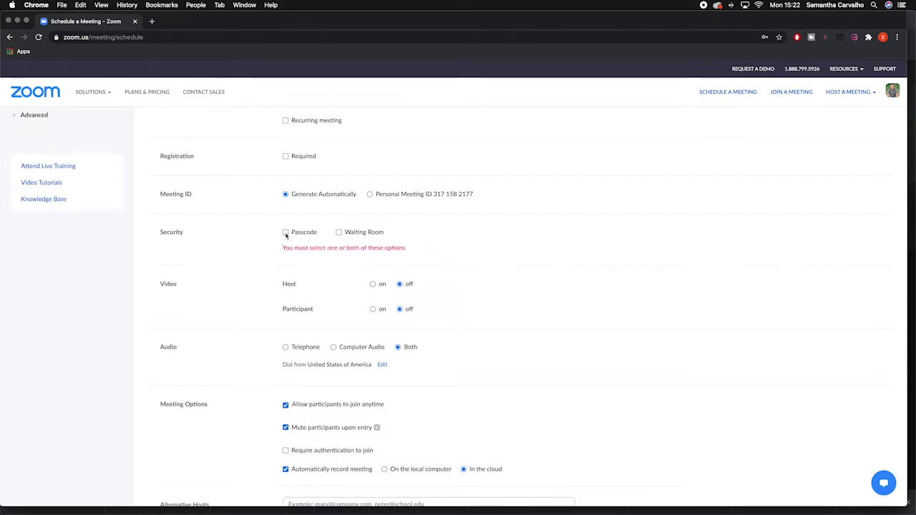
click(339, 232)
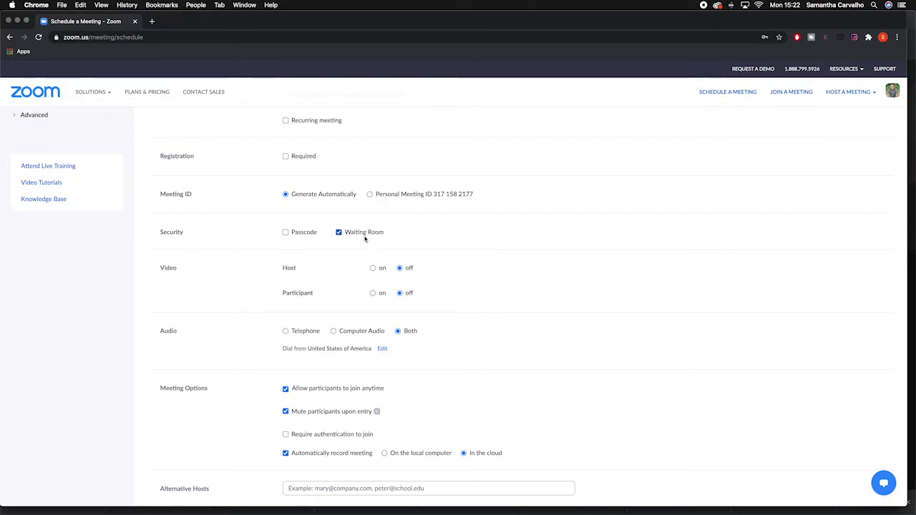
click(286, 233)
drag(351, 232, 328, 232)
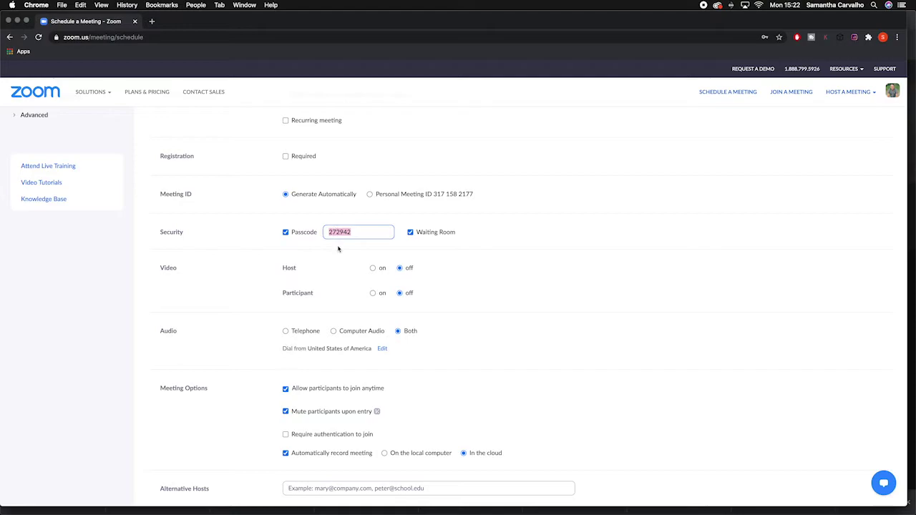
click(349, 248)
Review the new meeting's video, audio, joining and recording options through to the end of the form
scroll(350, 248, down, 3)
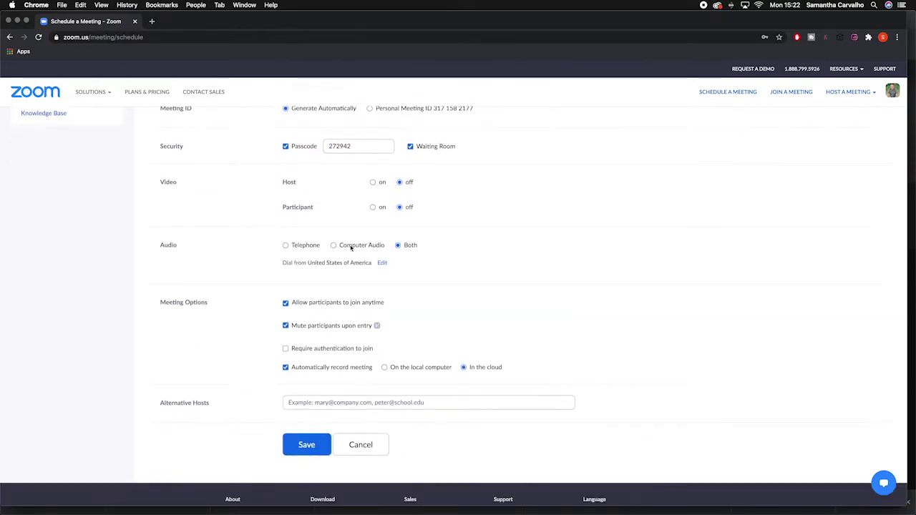
scroll(351, 247, down, 2)
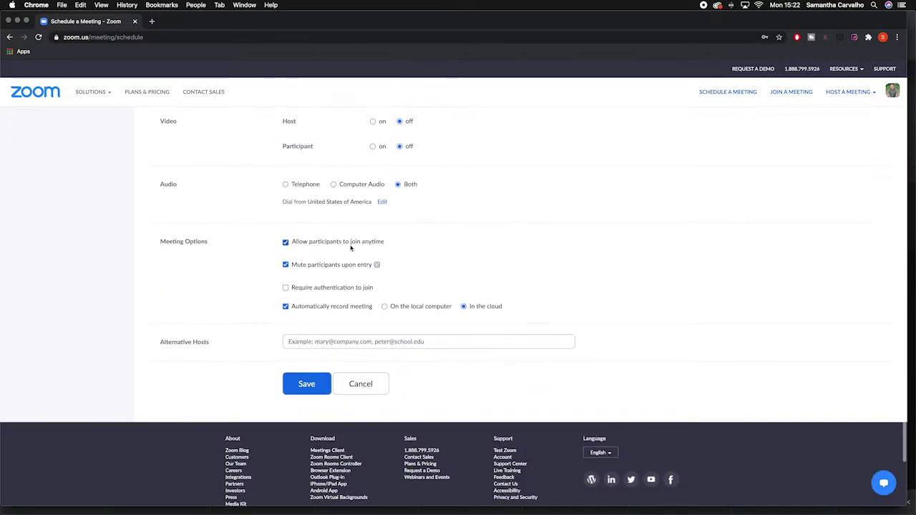
click(307, 385)
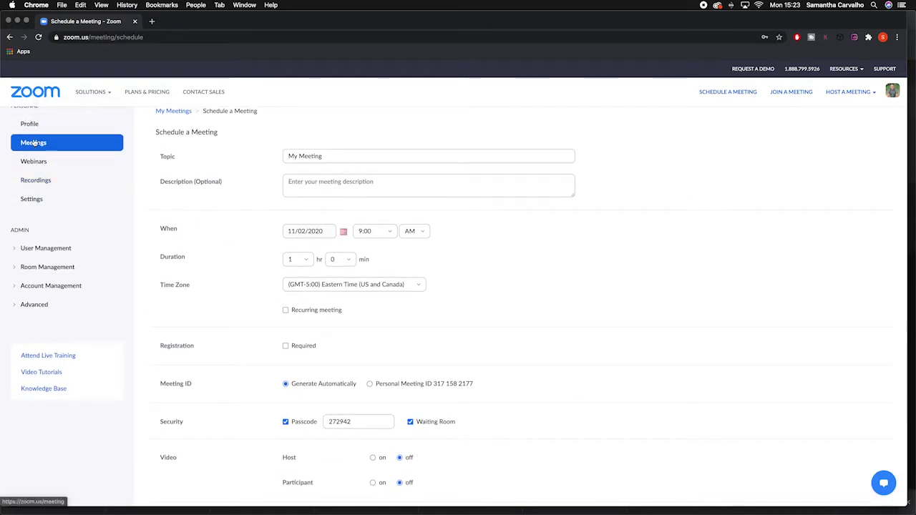
Open the November 10 "0-100k Webinar" from the upcoming meetings and examine its registration link and settings
click(34, 142)
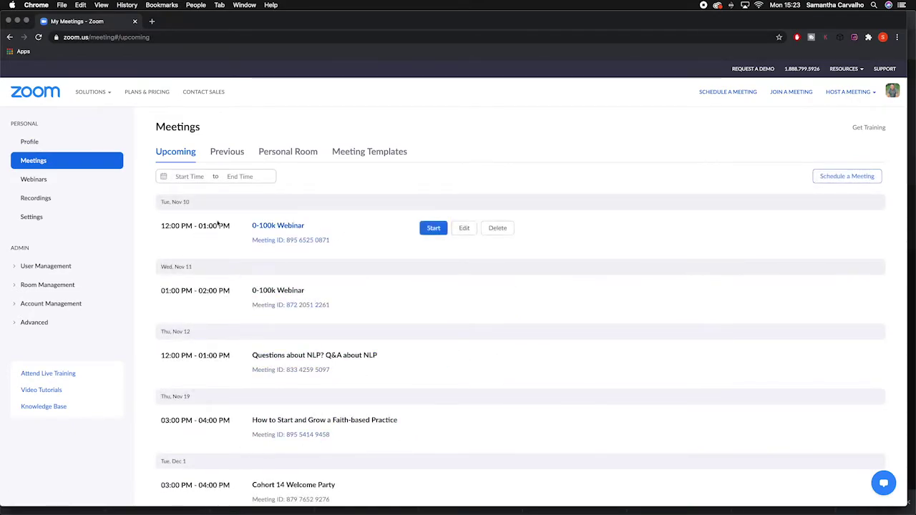
click(282, 228)
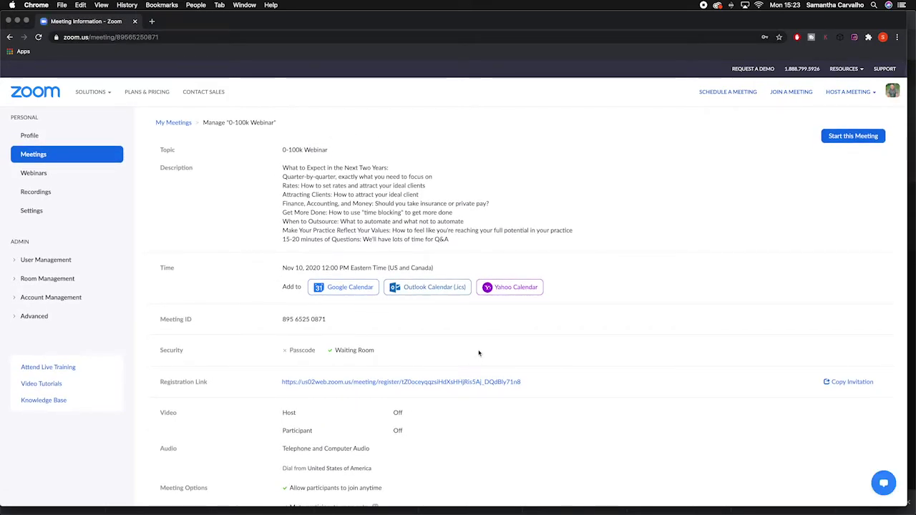
scroll(479, 354, down, 3)
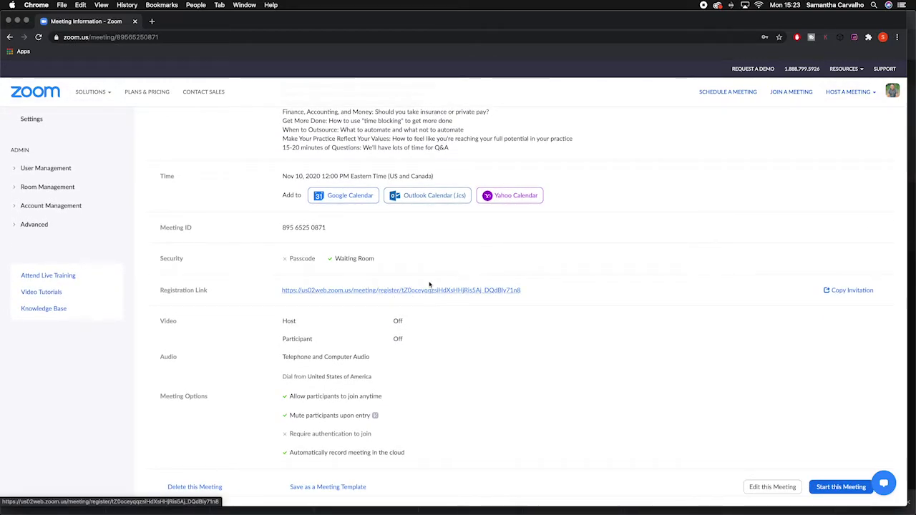
scroll(430, 286, up, 3)
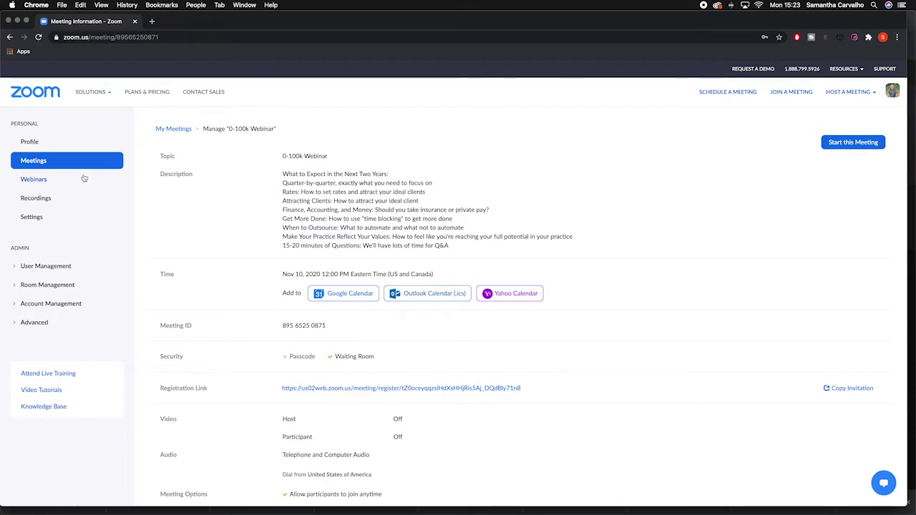
Return to the upcoming meetings list, and open the page for joining a meeting by meeting ID or personal link name
click(33, 160)
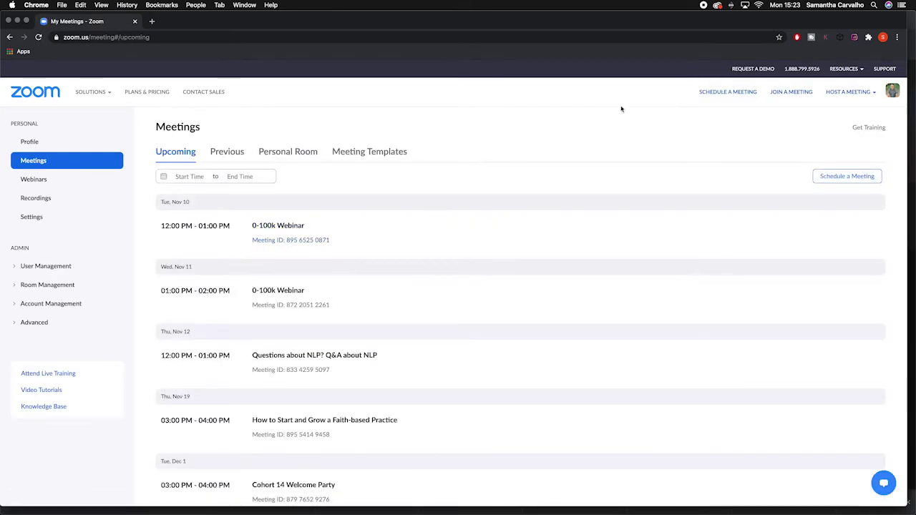
click(793, 92)
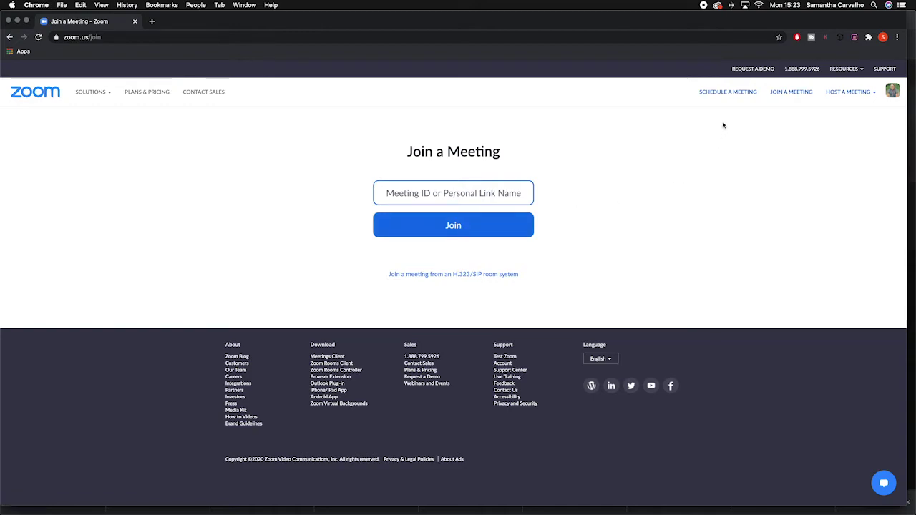
click(458, 199)
Switch to Notes to get the saved Zoom invitation link, and open a new tab in Chrome for it
mouse_move(295, 510)
click(282, 495)
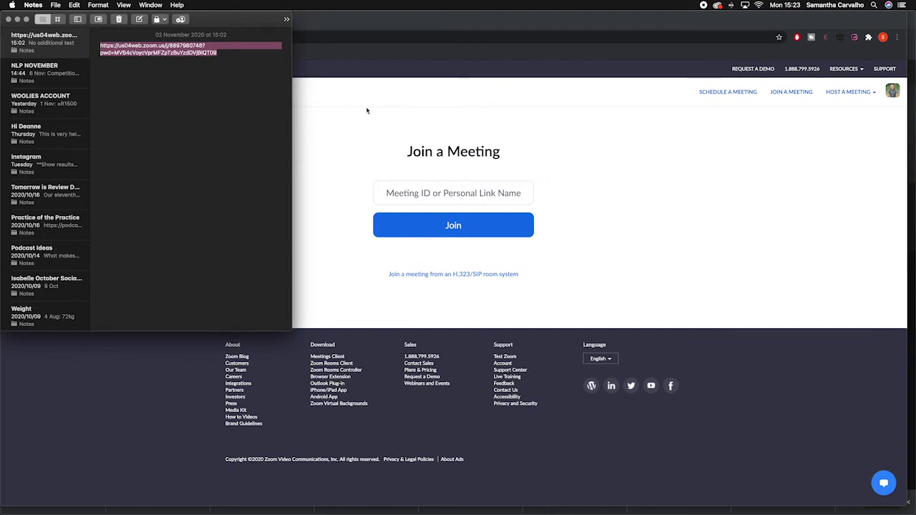
click(328, 118)
click(152, 23)
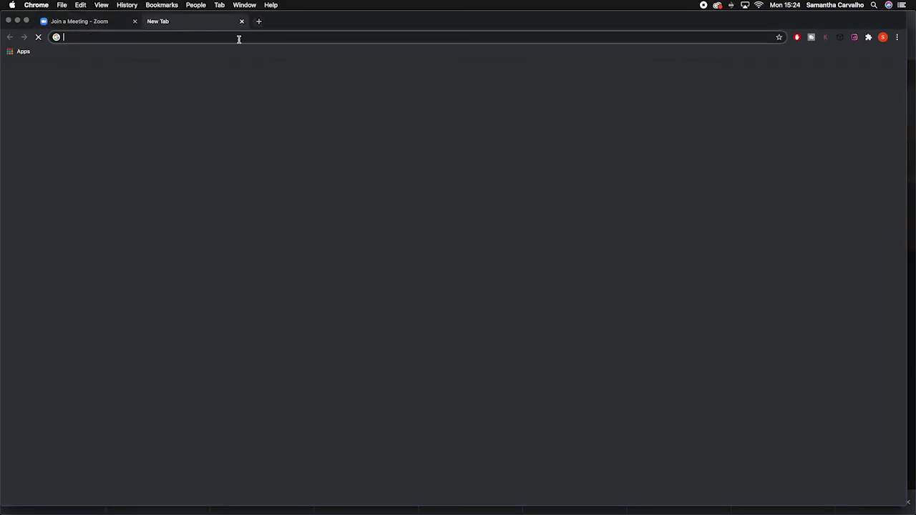
click(77, 26)
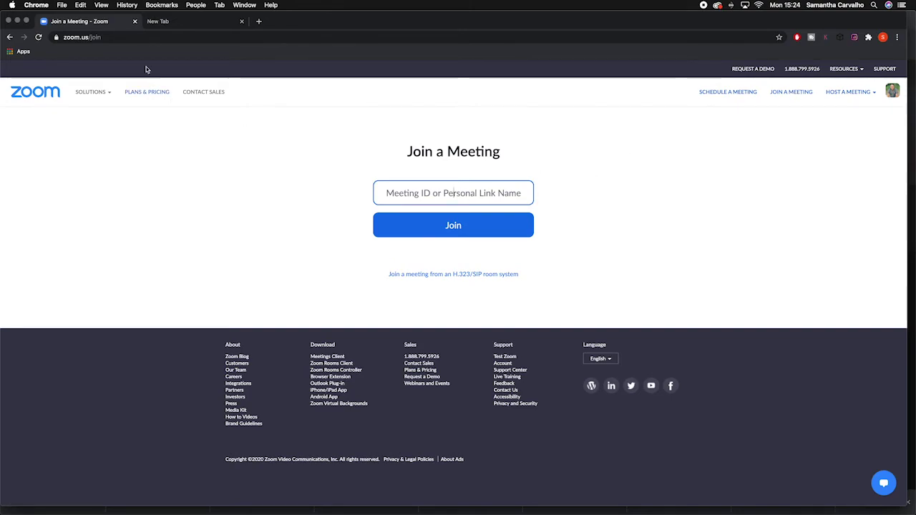
Paste the invitation link with its embedded passcode into the new tab and launch the meeting in the Zoom desktop app
click(168, 23)
click(165, 36)
key(super+v)
key(Return)
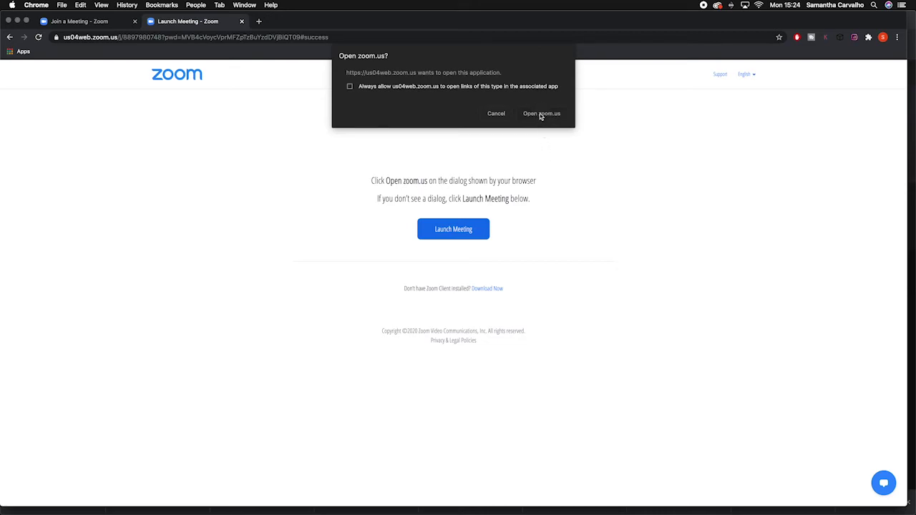
click(541, 114)
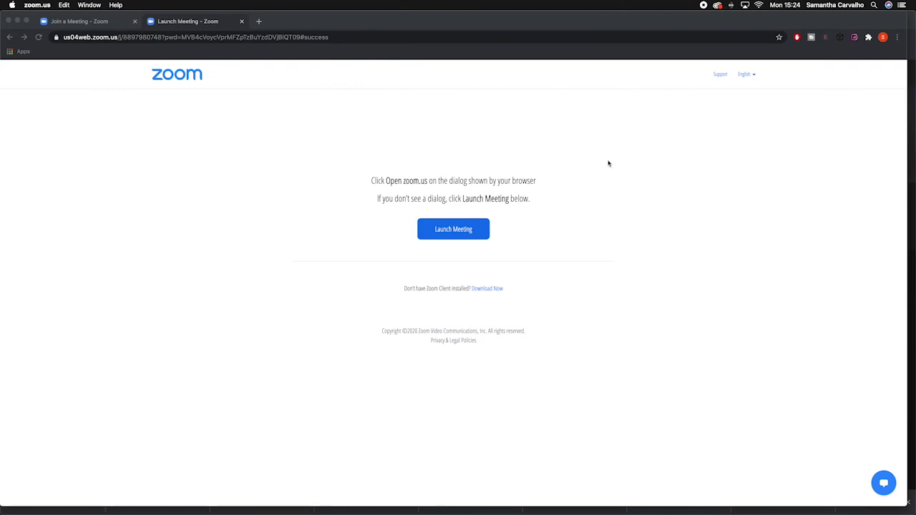
mouse_move(716, 513)
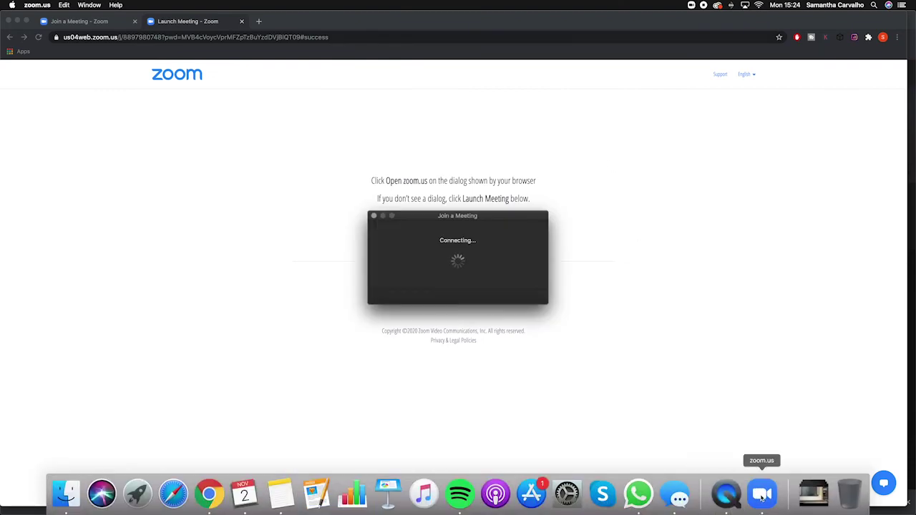